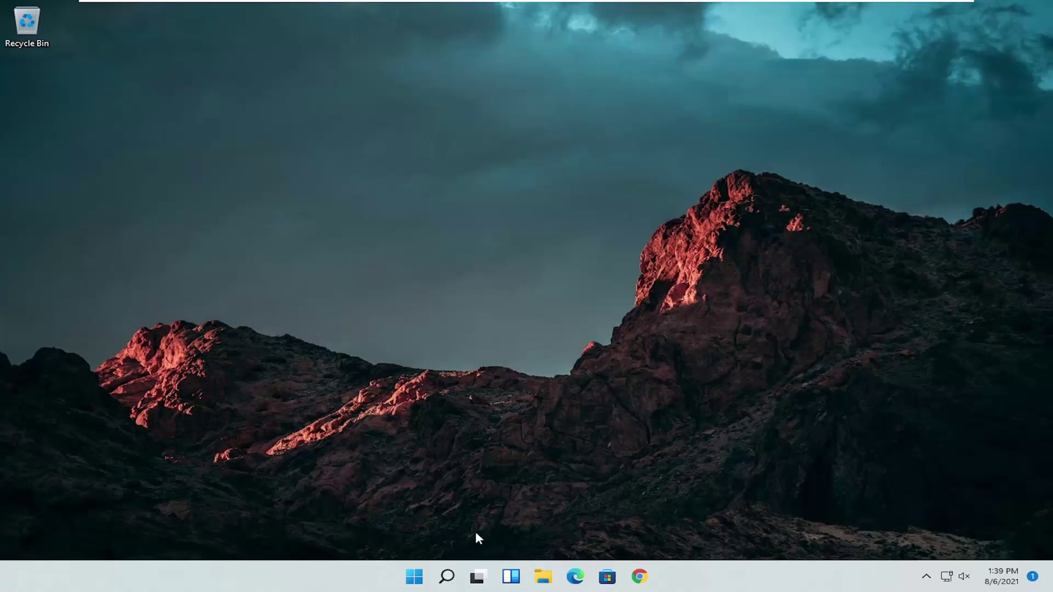
Open Control Panel from a system search and show its items as large icons
left_click(447, 577)
type("co")
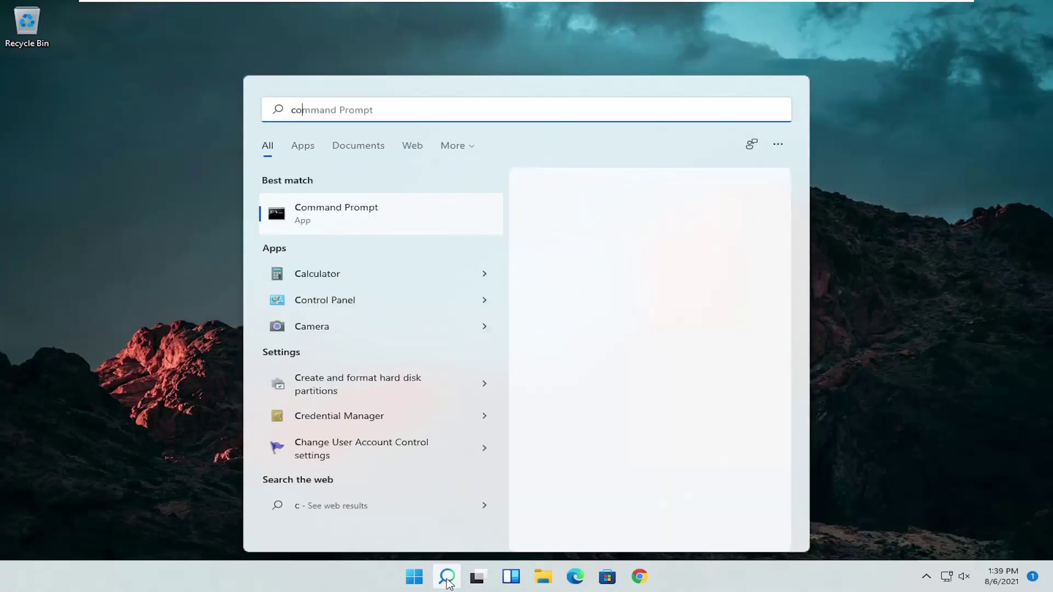
type("ntrol panel")
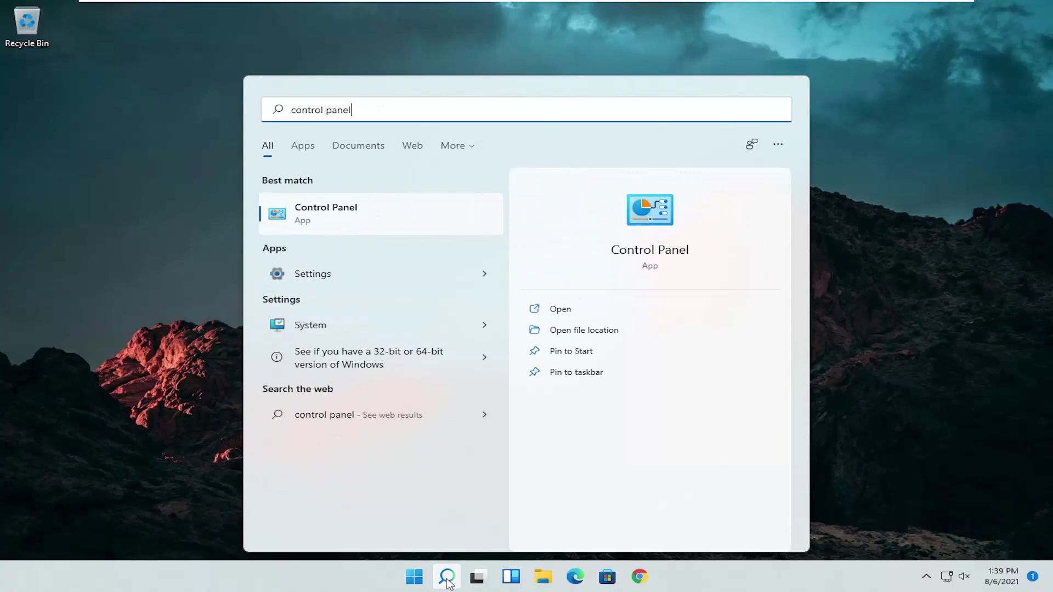
left_click(362, 217)
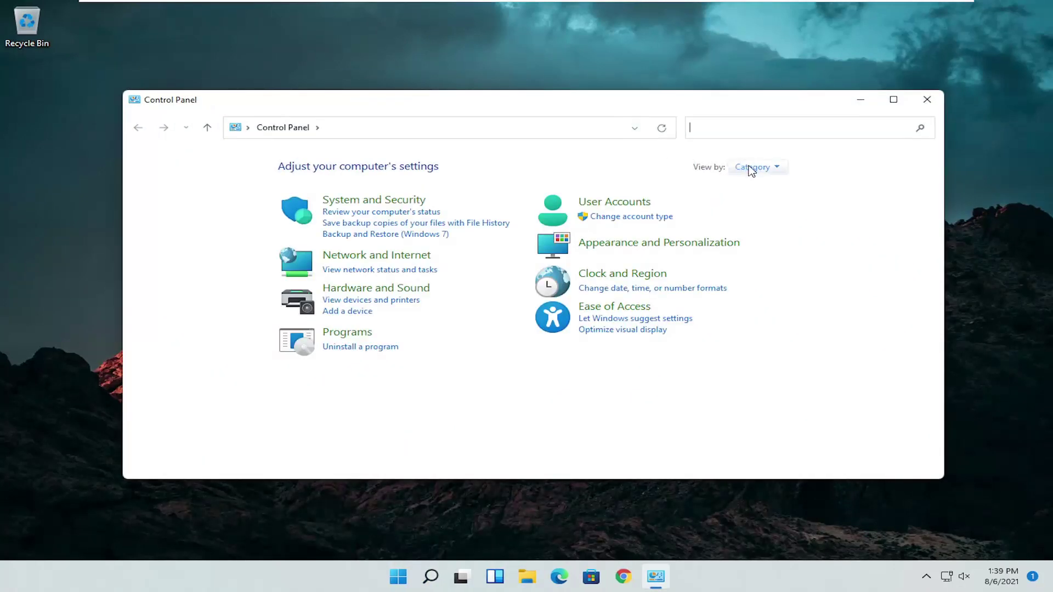
left_click(753, 168)
left_click(765, 203)
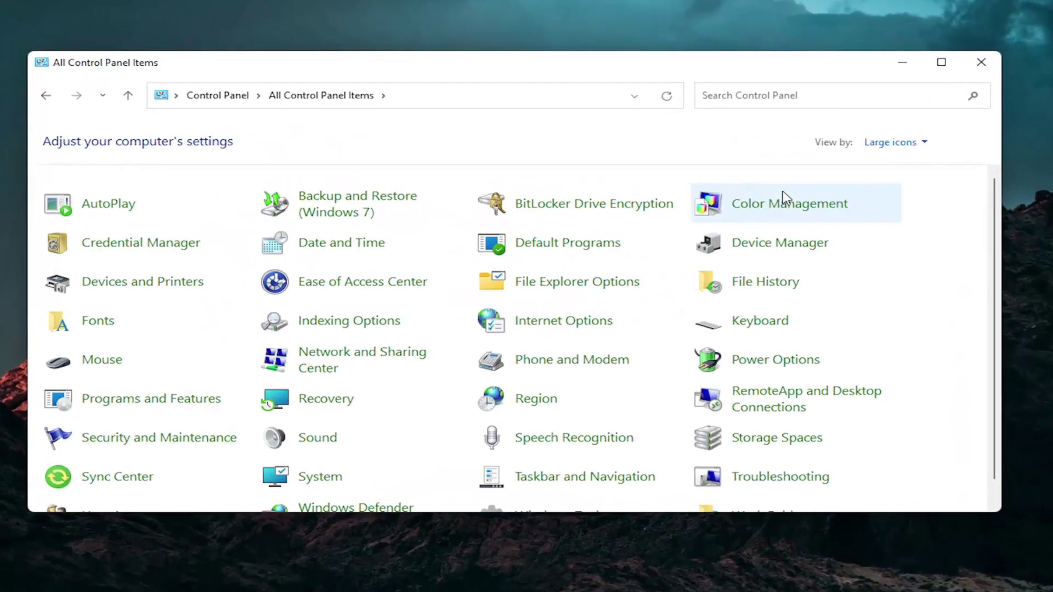
Review the button settings in Mouse Properties and close Control Panel without changing them
left_click(101, 367)
left_click_drag(204, 78, 548, 103)
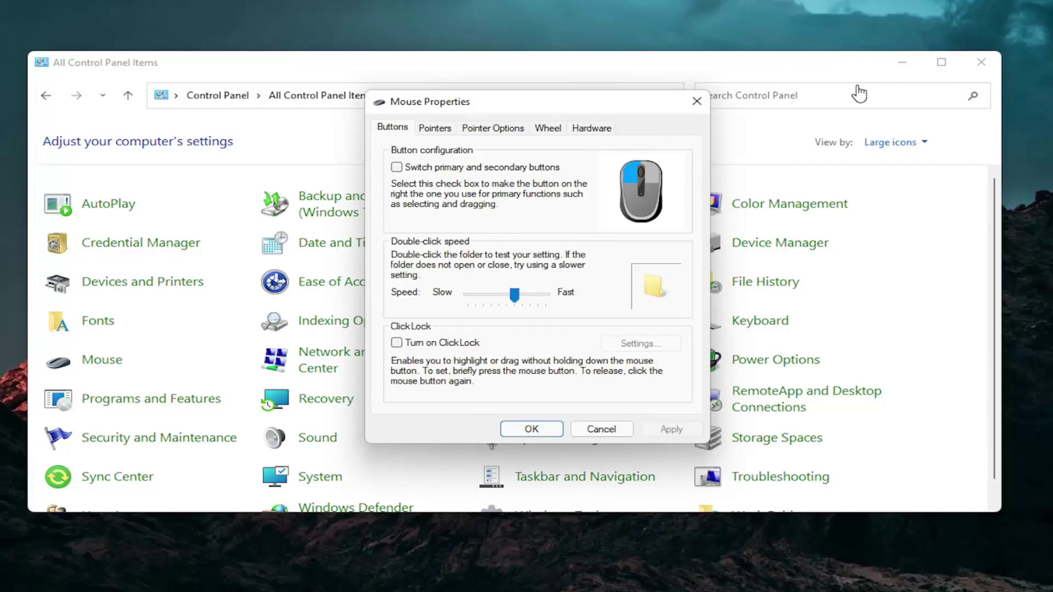
left_click(697, 101)
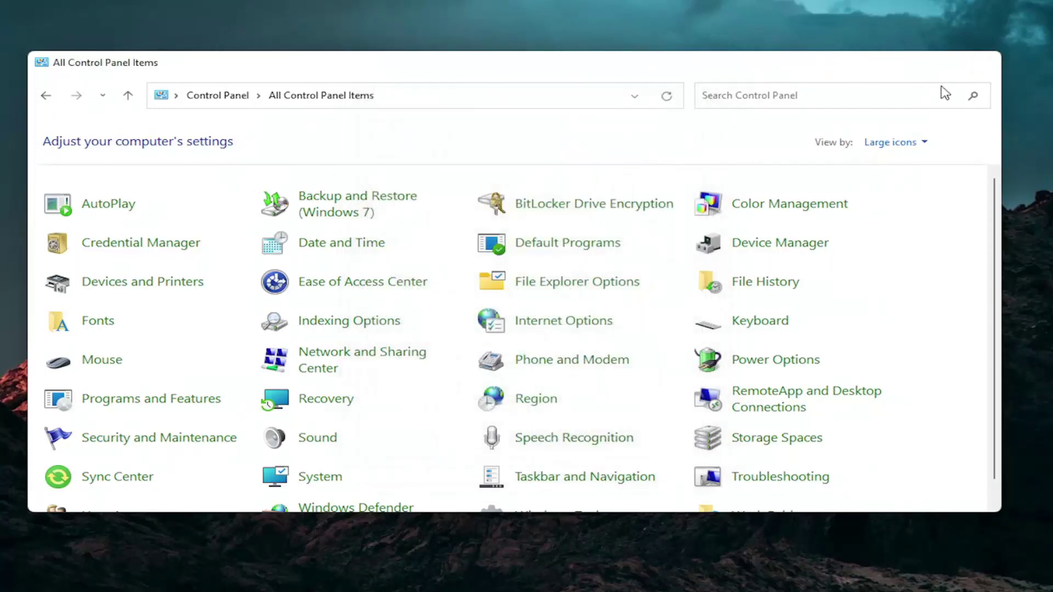
left_click(981, 65)
Open Device Manager from a system search and expand the Mice and other pointing devices category
left_click(447, 577)
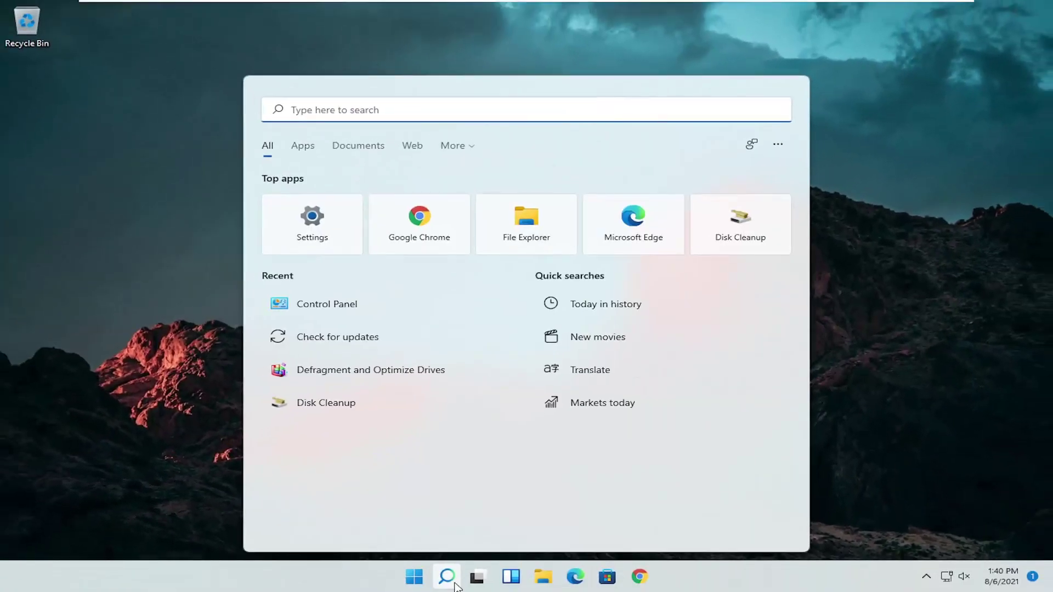
type("device m")
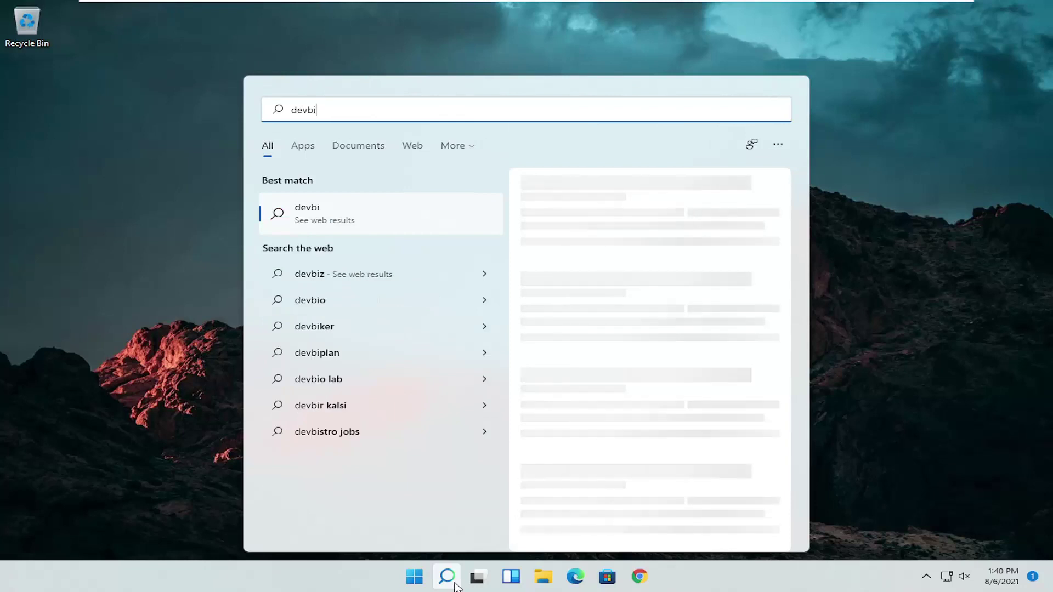
type("anager")
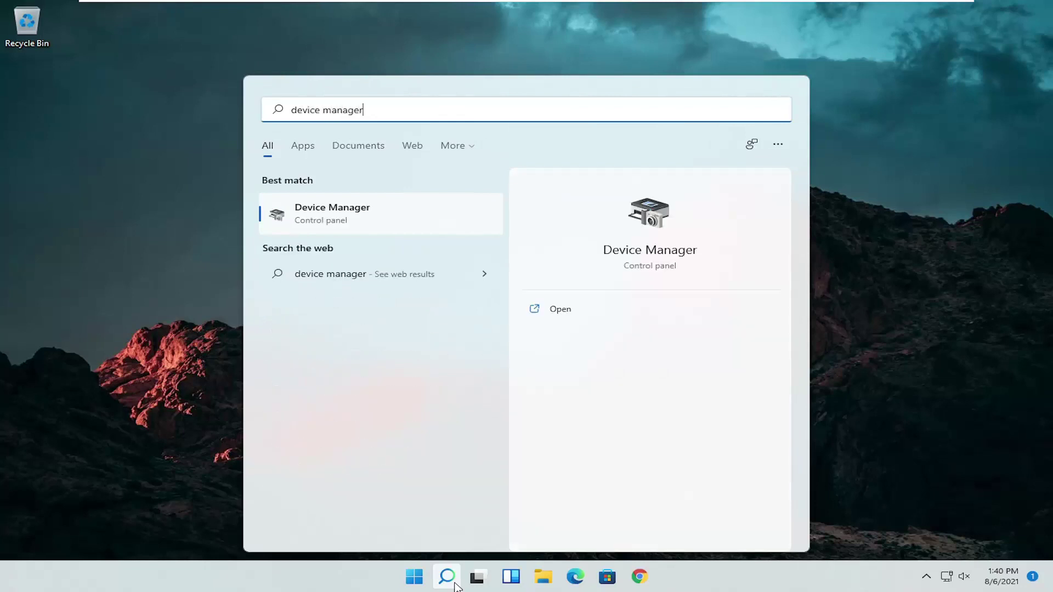
left_click(328, 213)
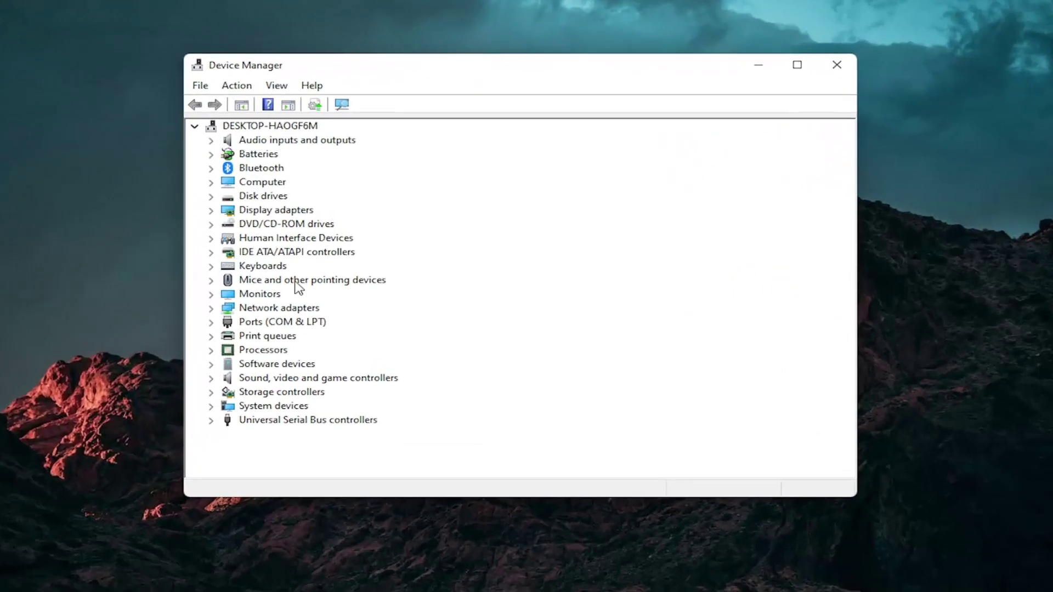
double_click(300, 281)
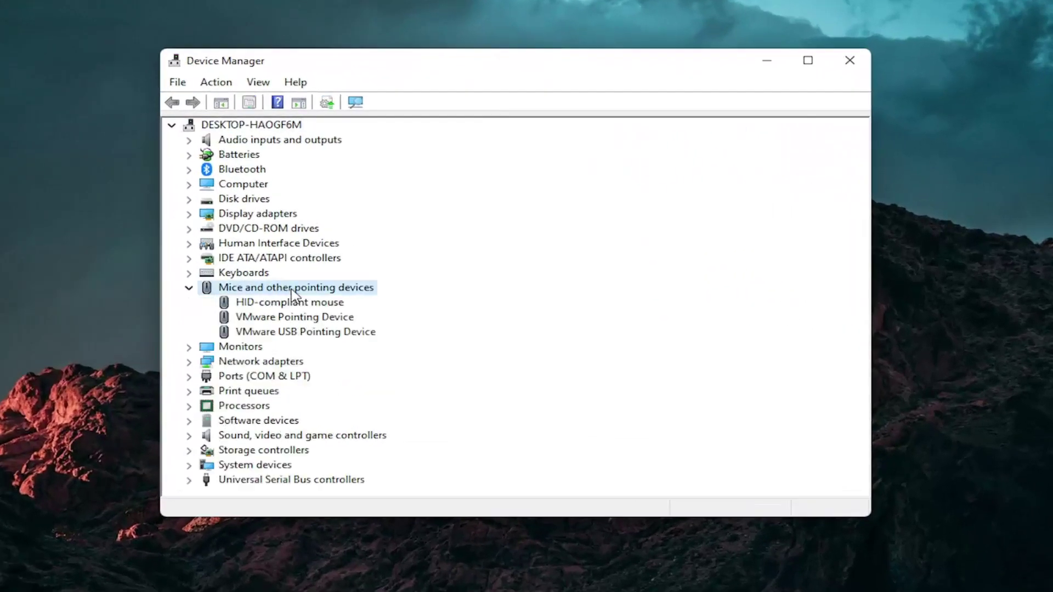
Update the HID-compliant mouse driver by picking HID-compliant mouse from the computer's available drivers, and close Device Manager
left_click(292, 305)
right_click(291, 304)
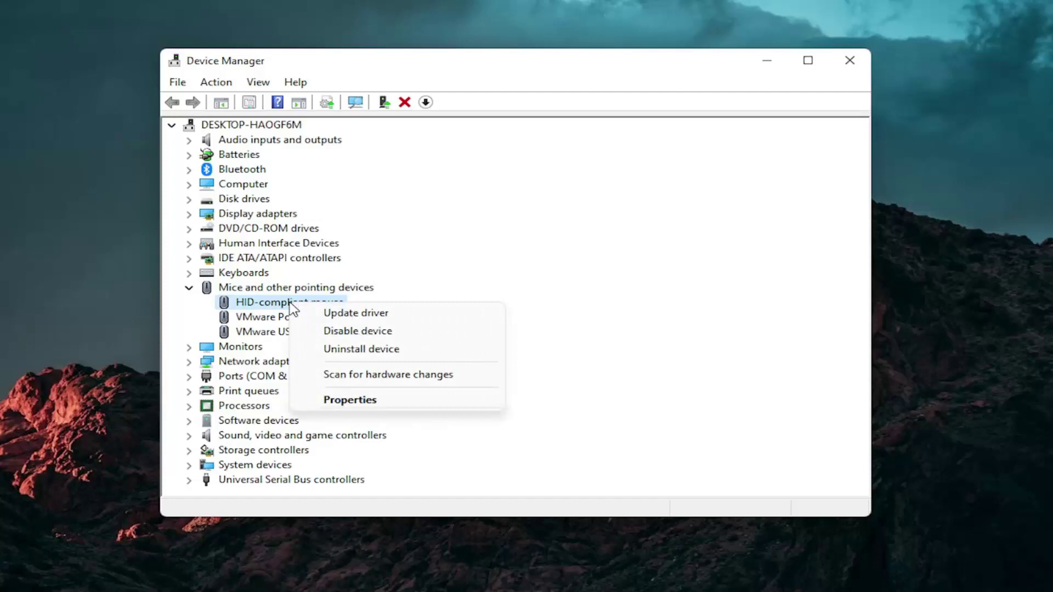
left_click(386, 314)
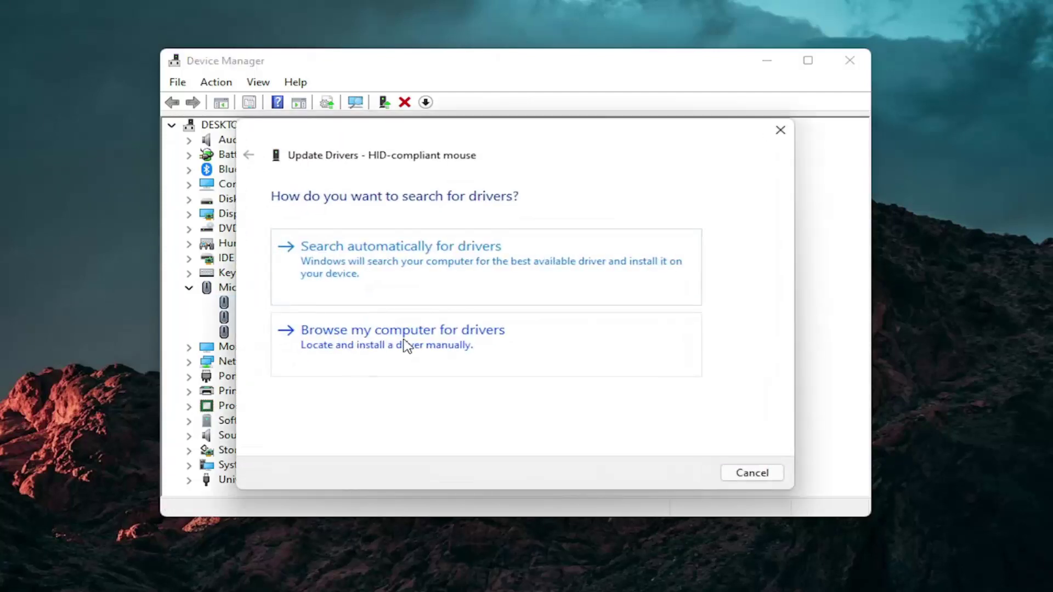
left_click(405, 346)
left_click(355, 381)
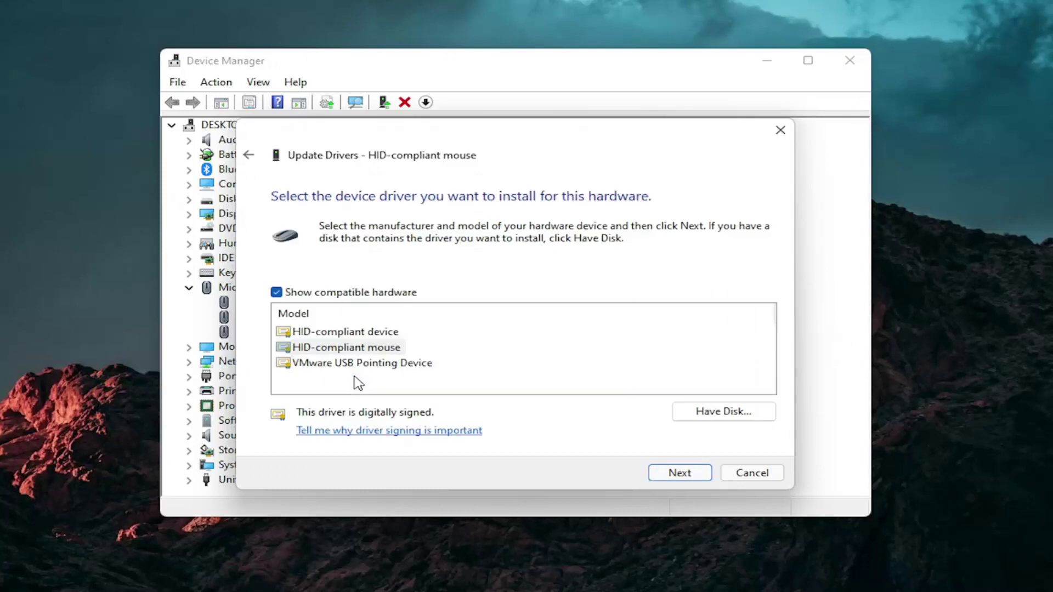
left_click(249, 156)
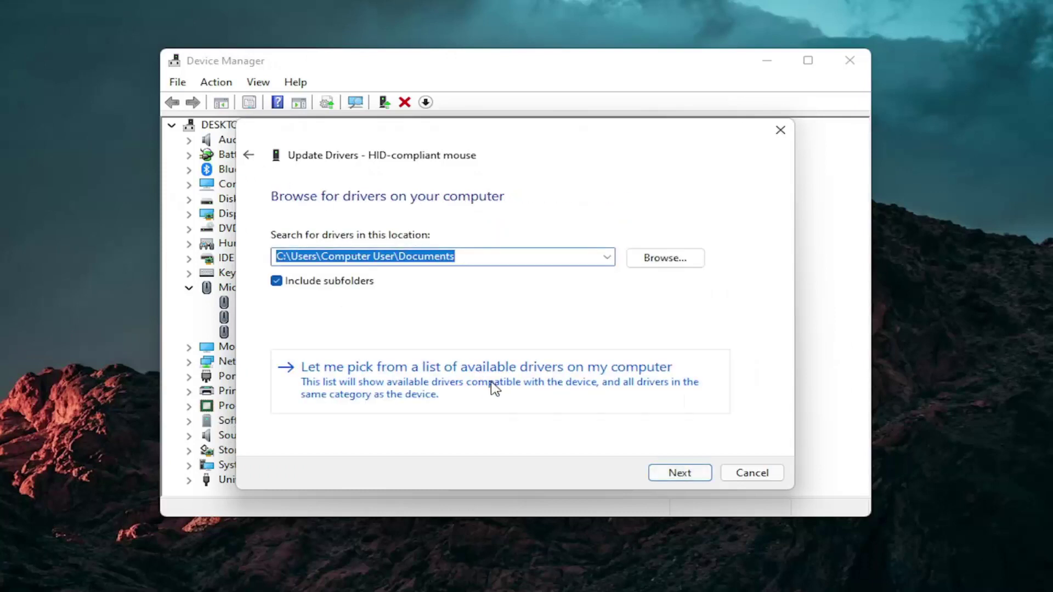
left_click(473, 381)
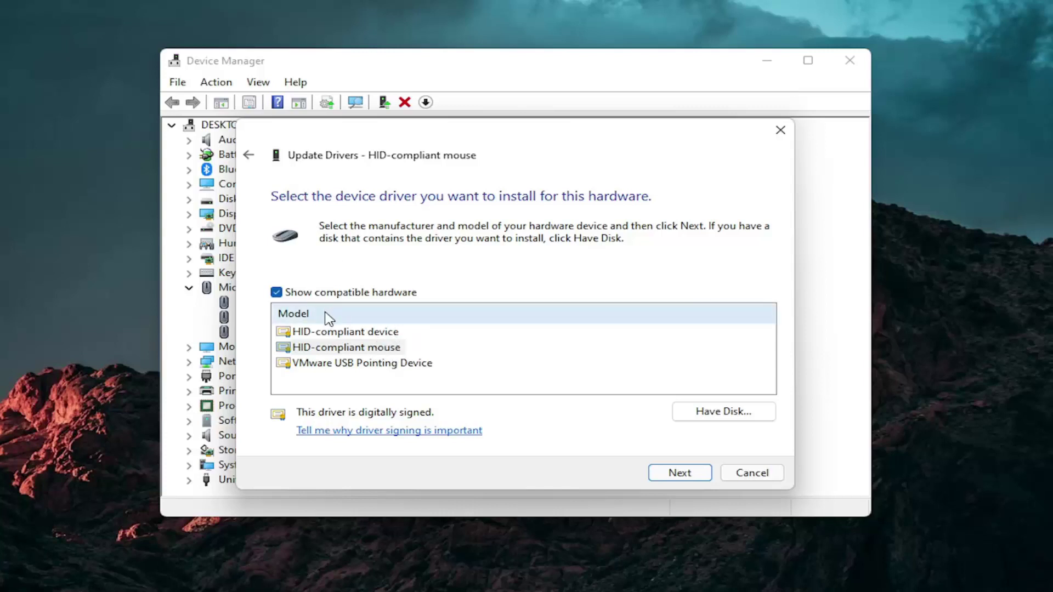
left_click(690, 476)
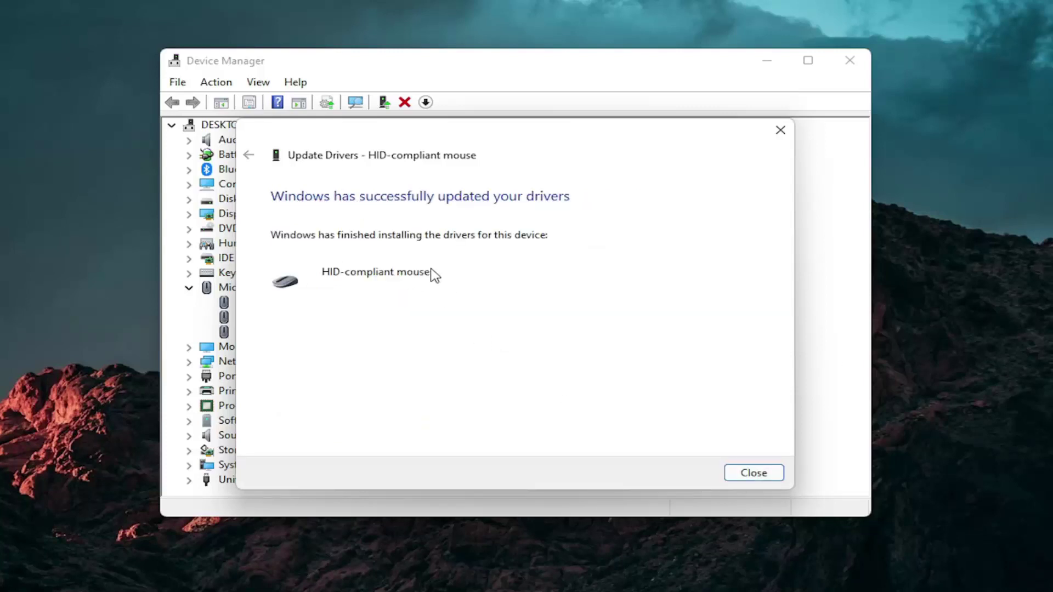
left_click(741, 473)
left_click(188, 288)
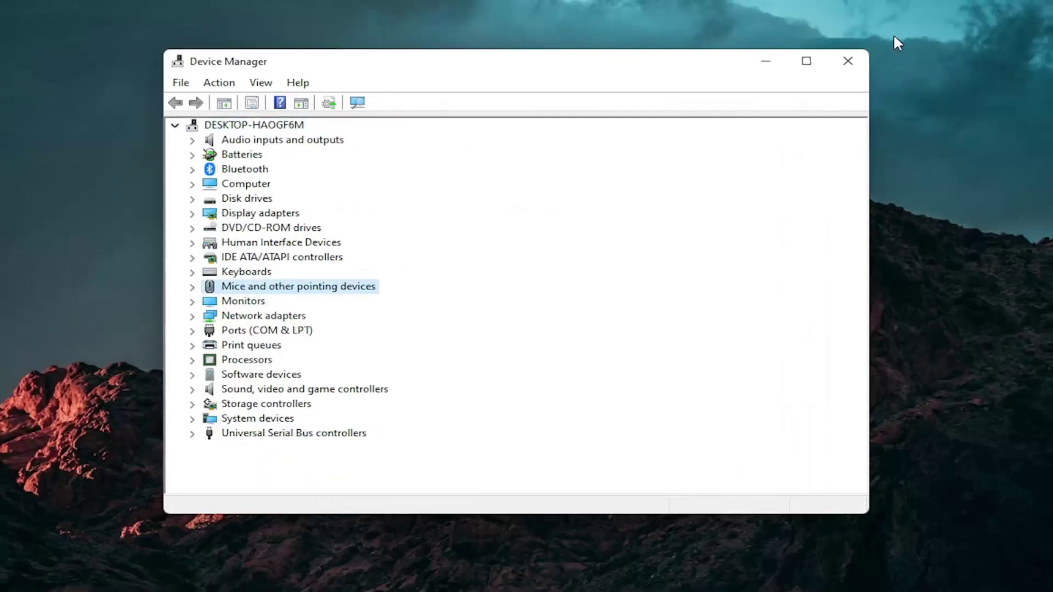
left_click(843, 71)
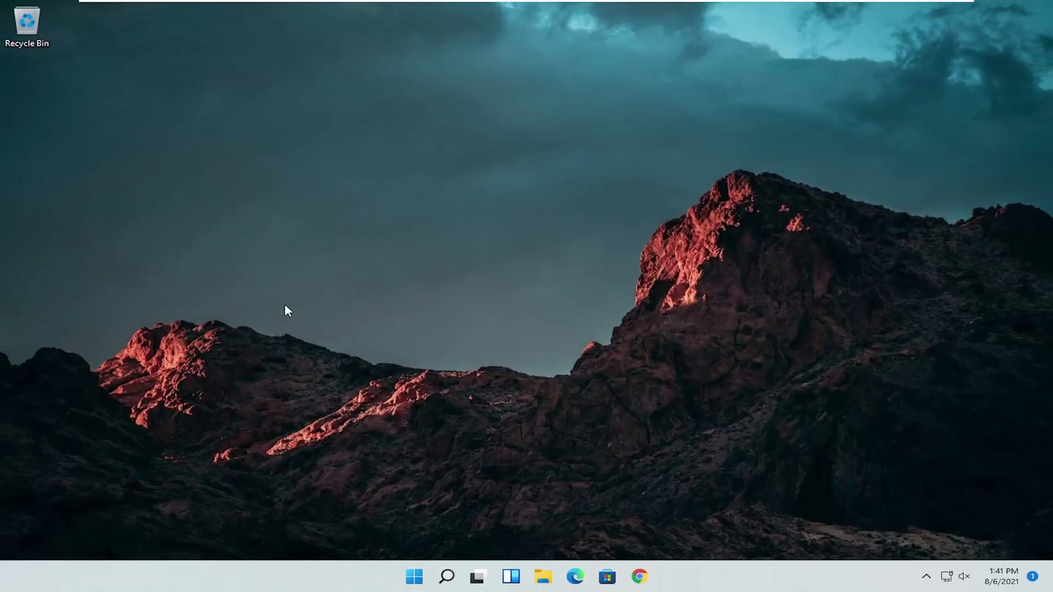
Search for the Troubleshoot settings and open the list of other troubleshooters
left_click(449, 577)
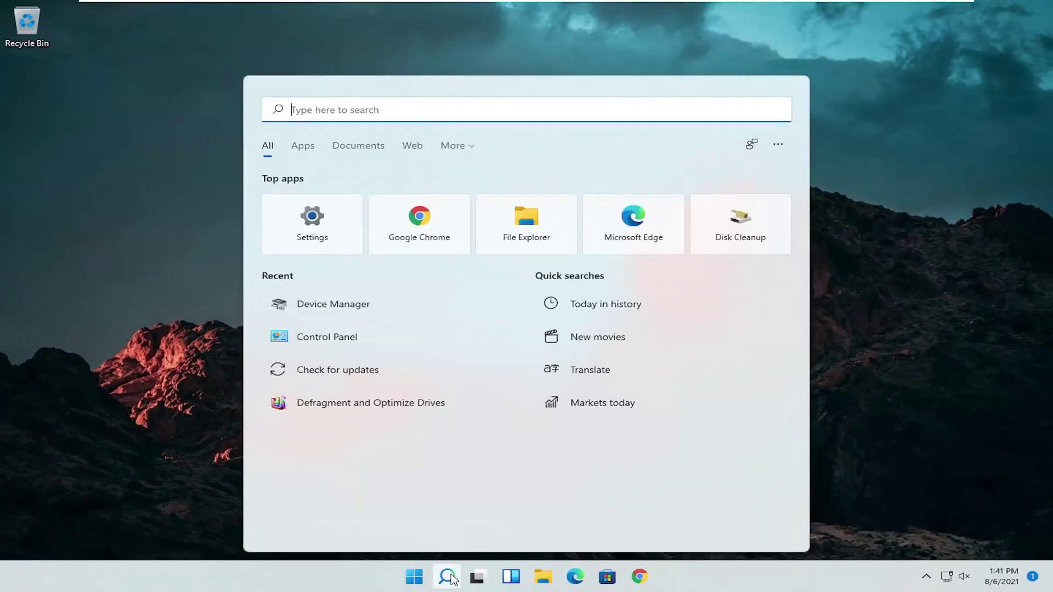
type("troubleshoot")
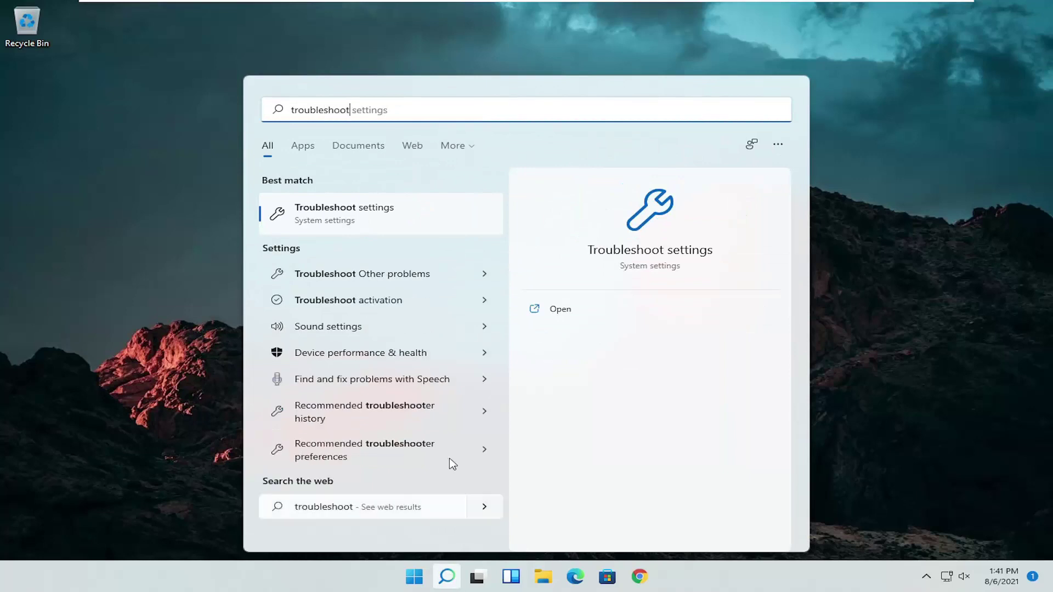
left_click(349, 217)
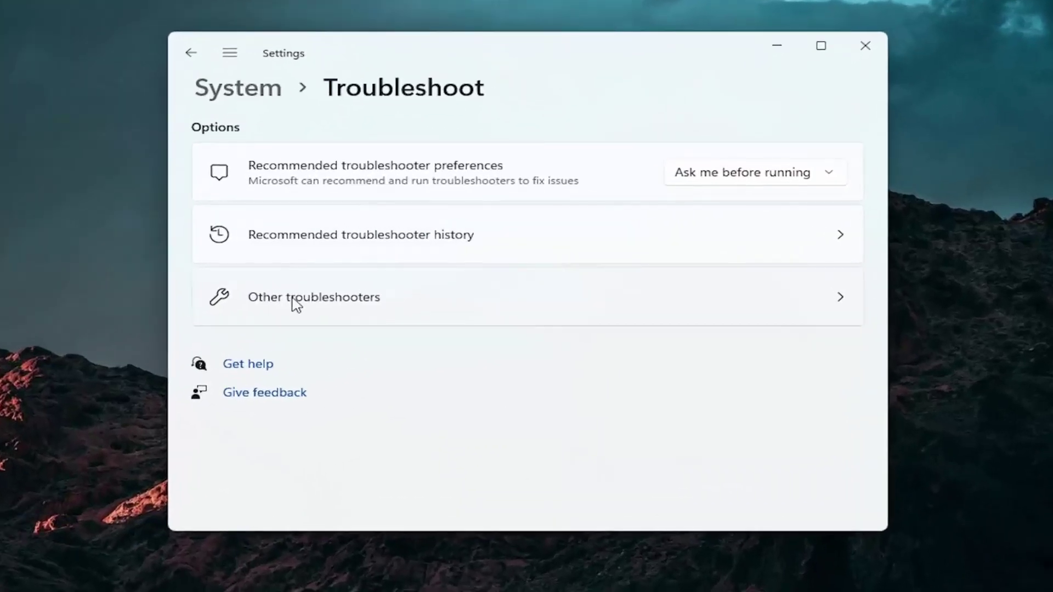
left_click(305, 299)
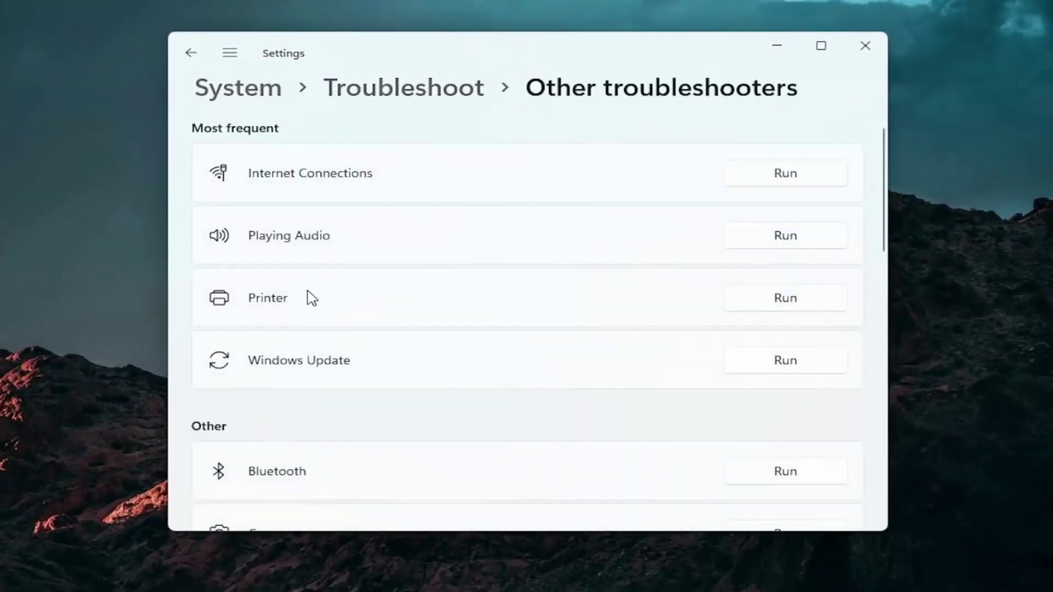
Run the Keyboard troubleshooter and close it together with the Settings window
scroll(307, 298, "down", 3)
scroll(301, 298, "down", 2)
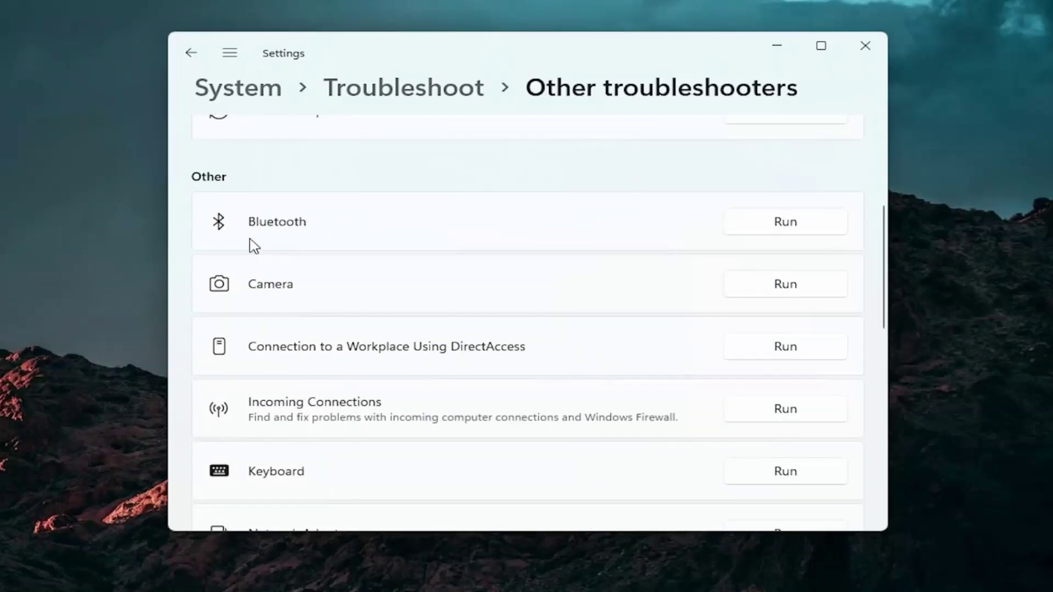
scroll(329, 329, "up", 1)
scroll(331, 330, "down", 1)
scroll(330, 329, "down", 2)
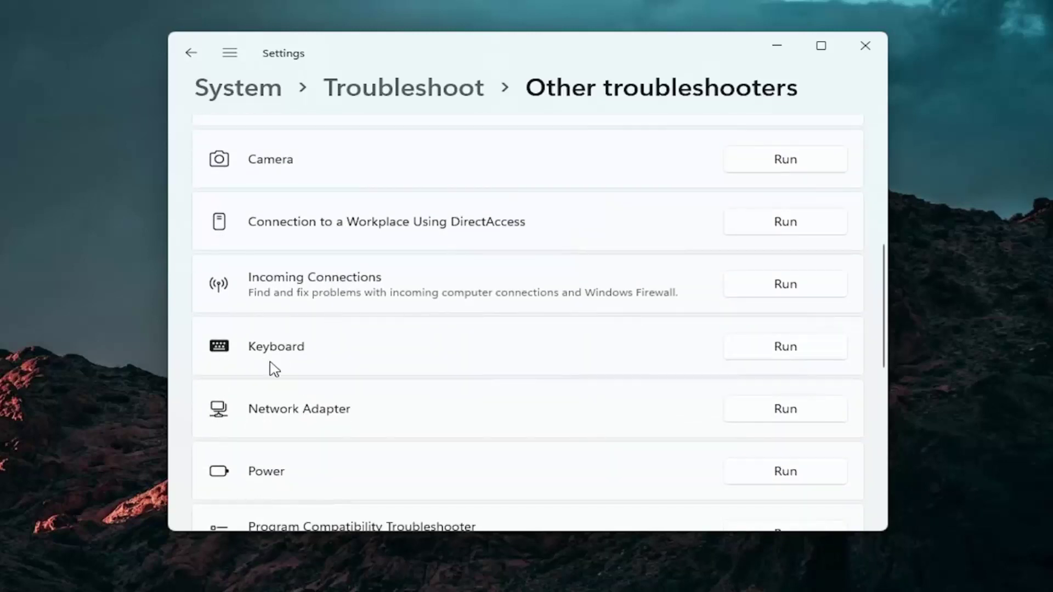
left_click(784, 346)
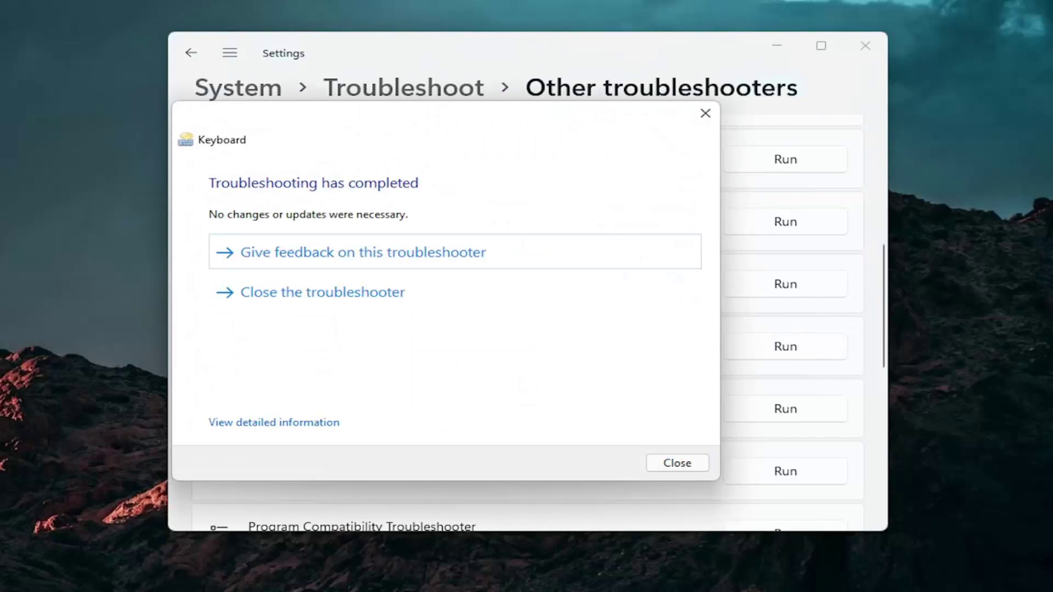
left_click(706, 114)
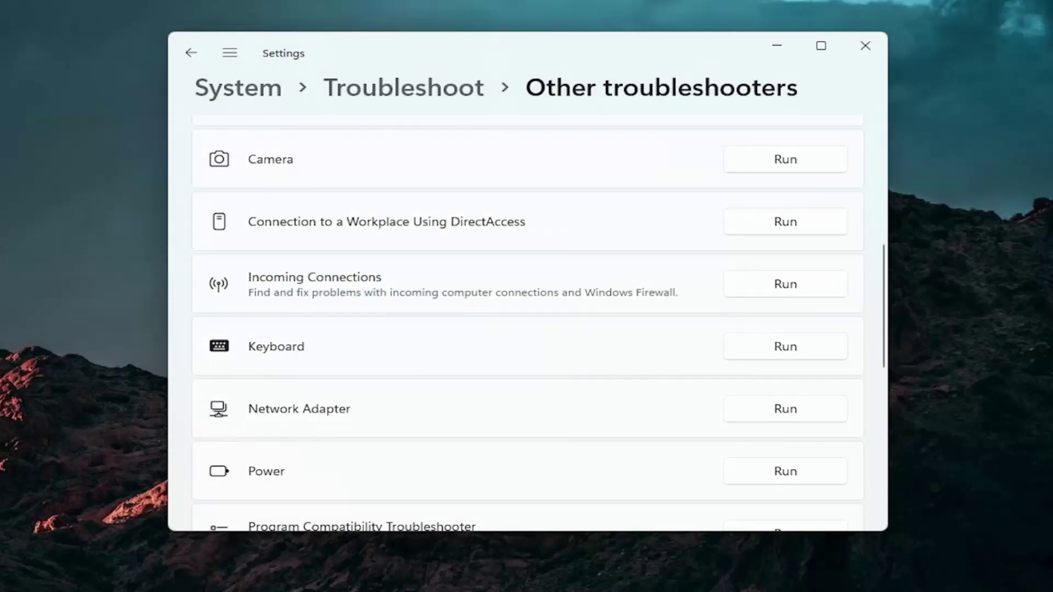
left_click(865, 45)
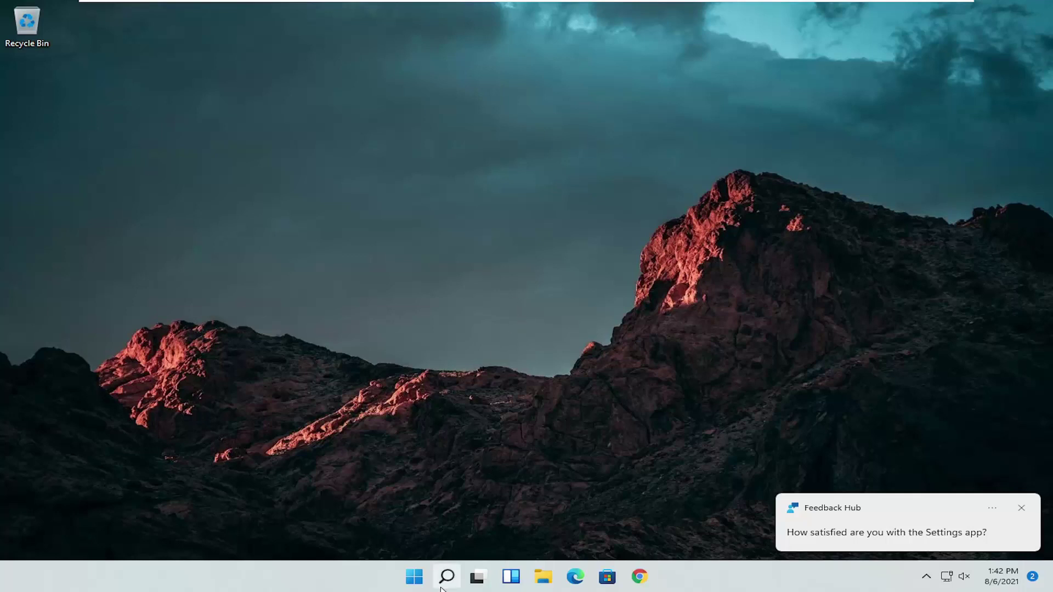
Search for cmd and open Command Prompt as administrator, allowing it to make changes to the device
left_click(444, 582)
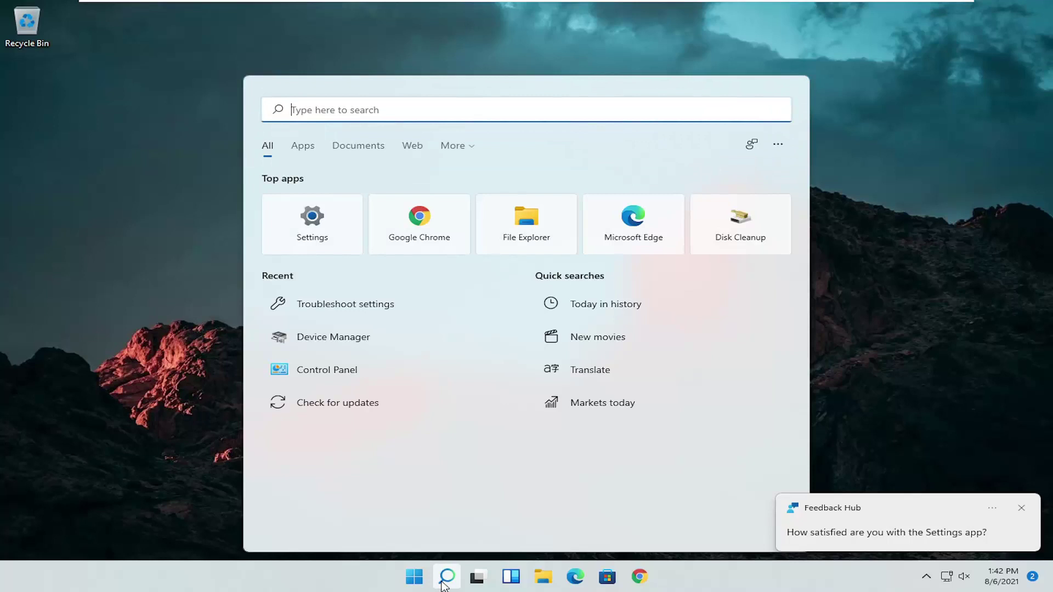
type("cmd")
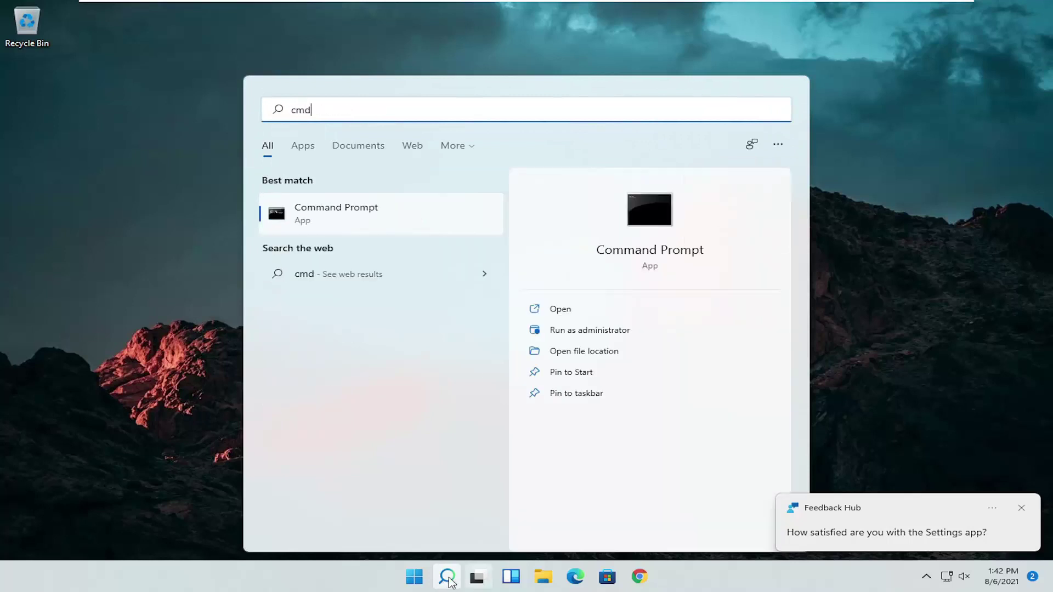
right_click(313, 213)
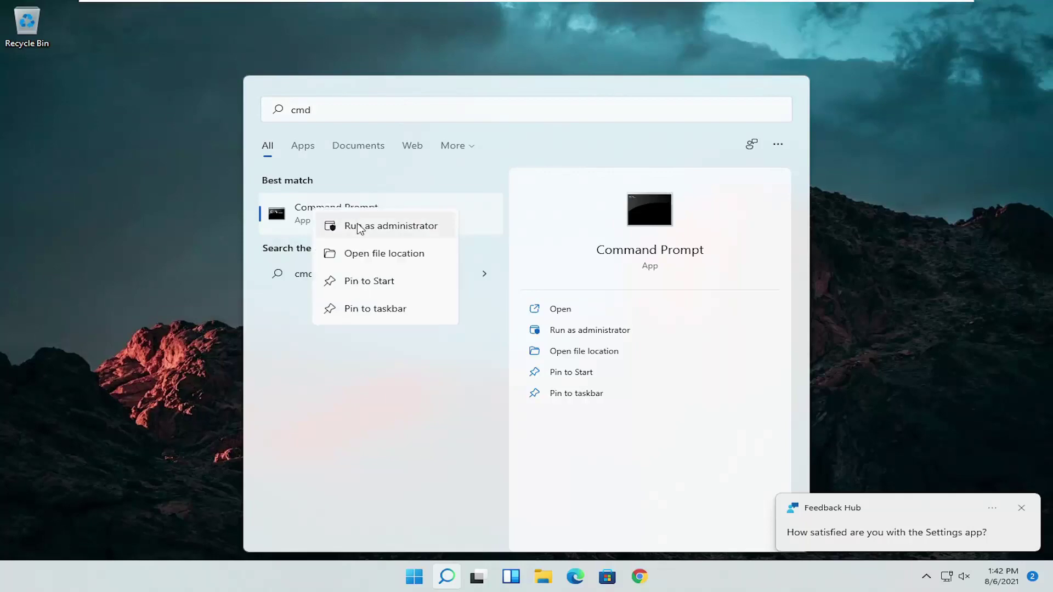
left_click(359, 226)
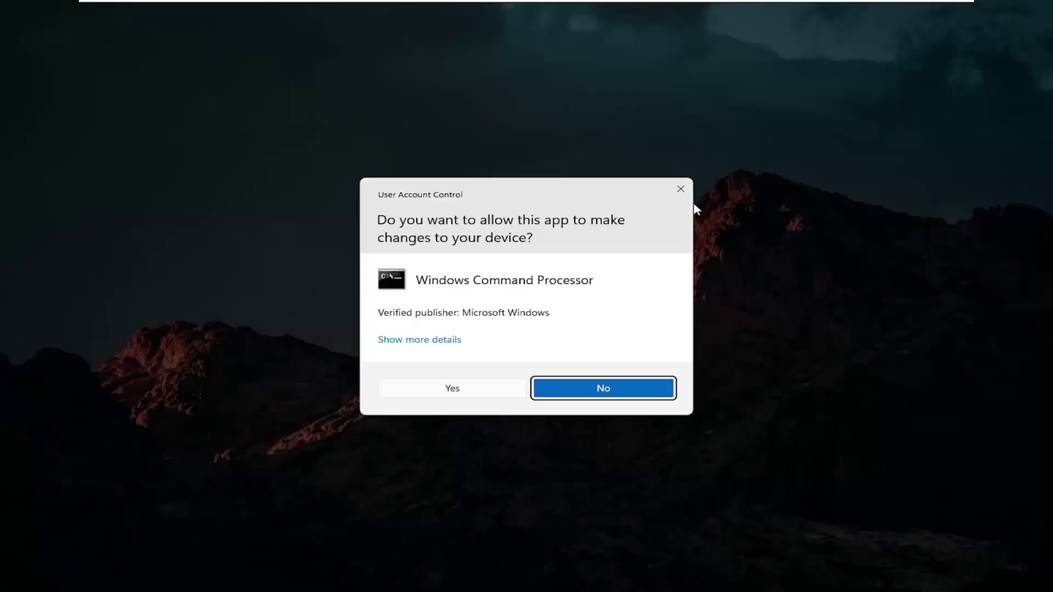
left_click(448, 388)
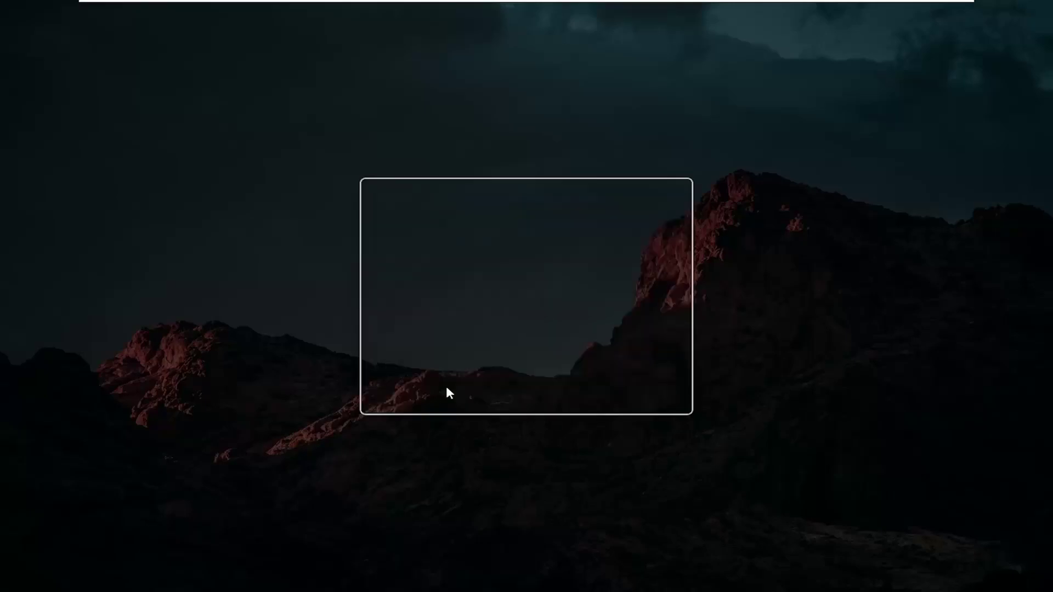
left_click_drag(420, 57, 551, 104)
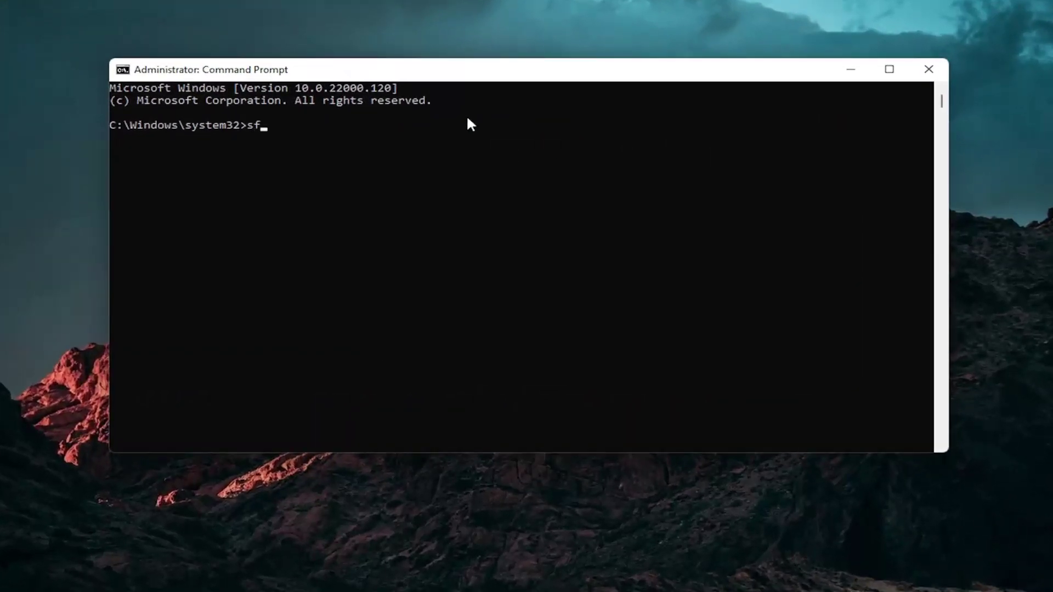
Run a system file scan with the command sfc /scannow and close Command Prompt
type("sfc /scannow")
key("Return")
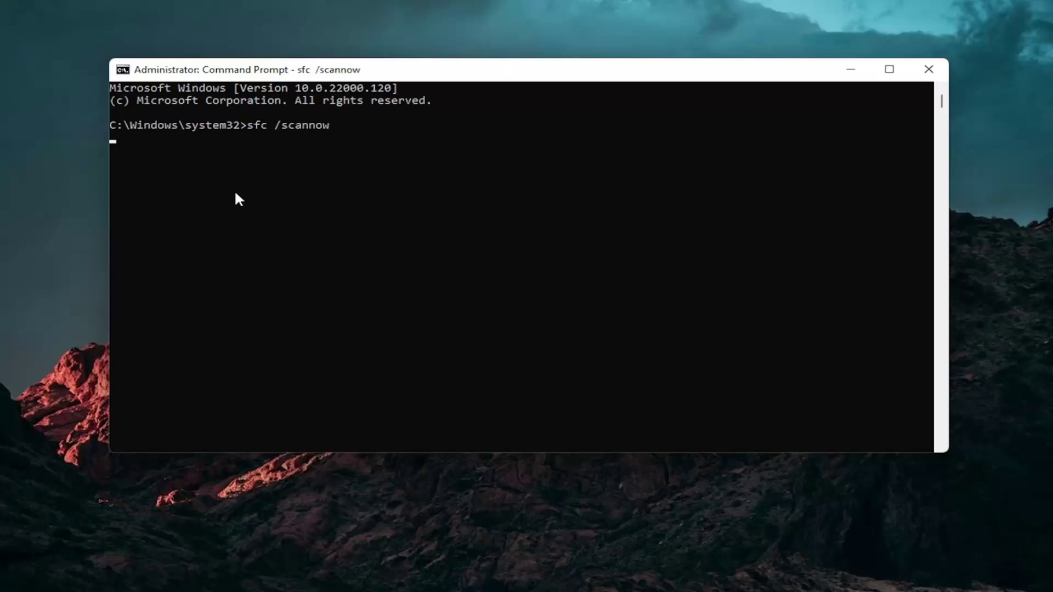
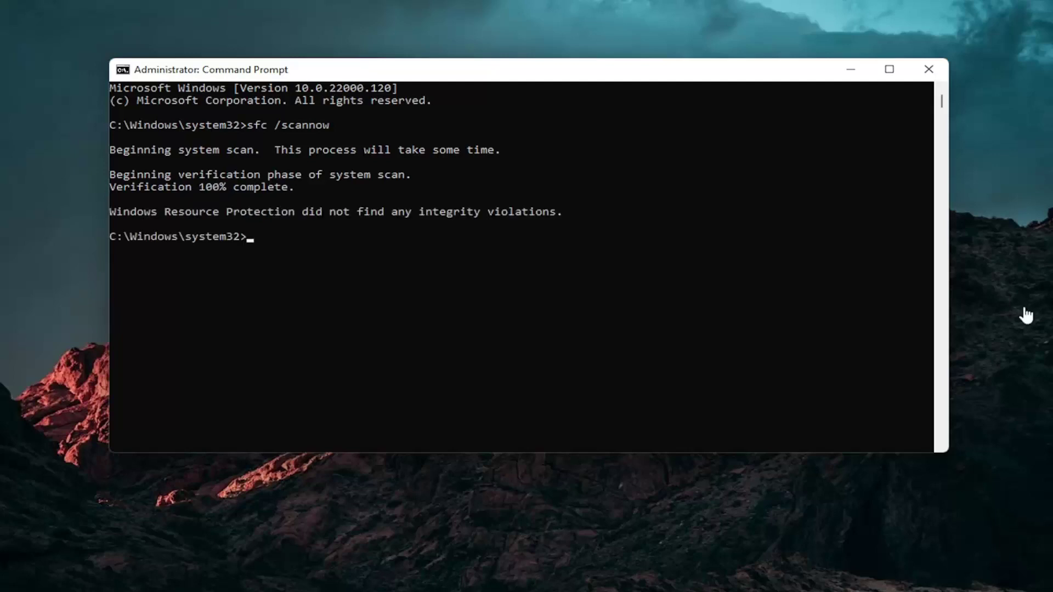
left_click(901, 82)
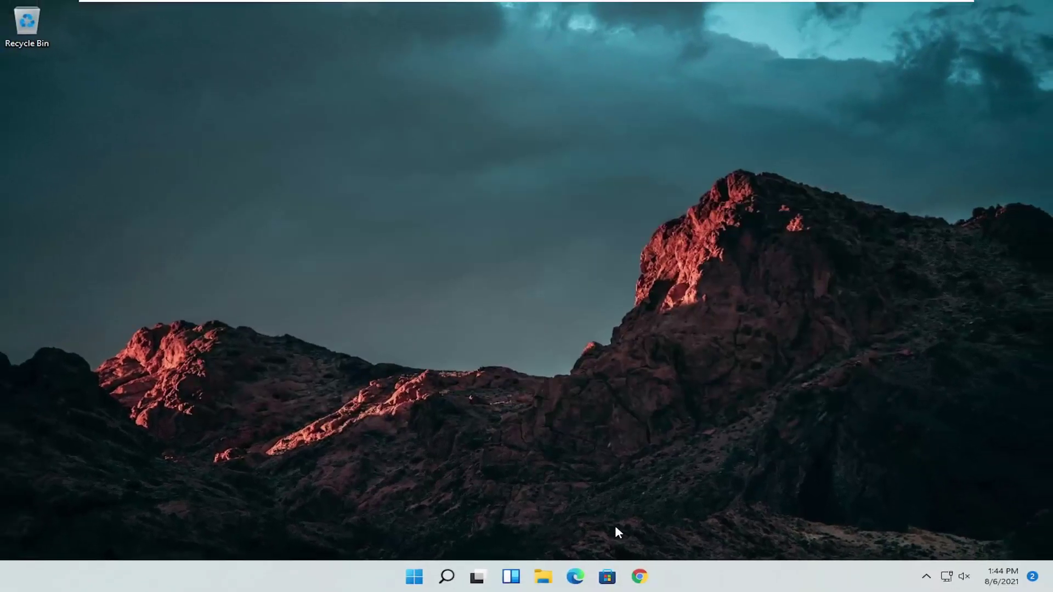
Restart the computer
right_click(420, 569)
mouse_move(420, 525)
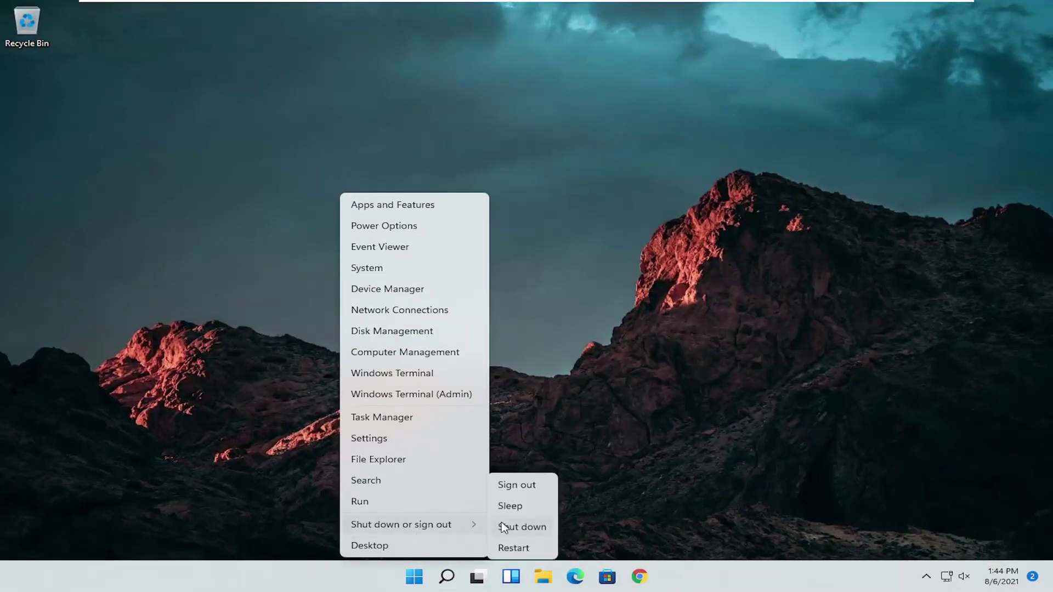
left_click(513, 548)
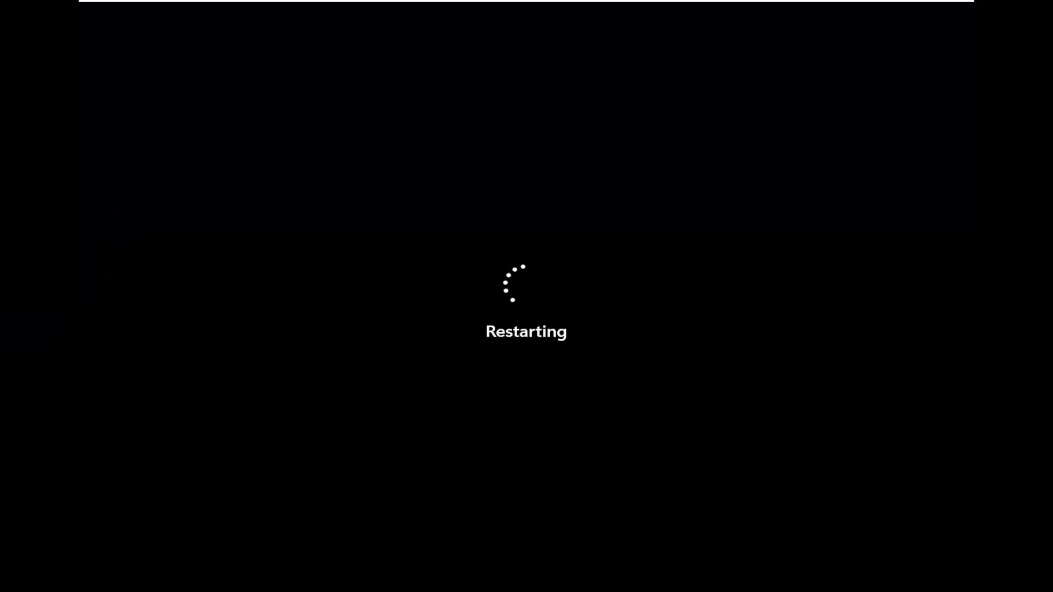